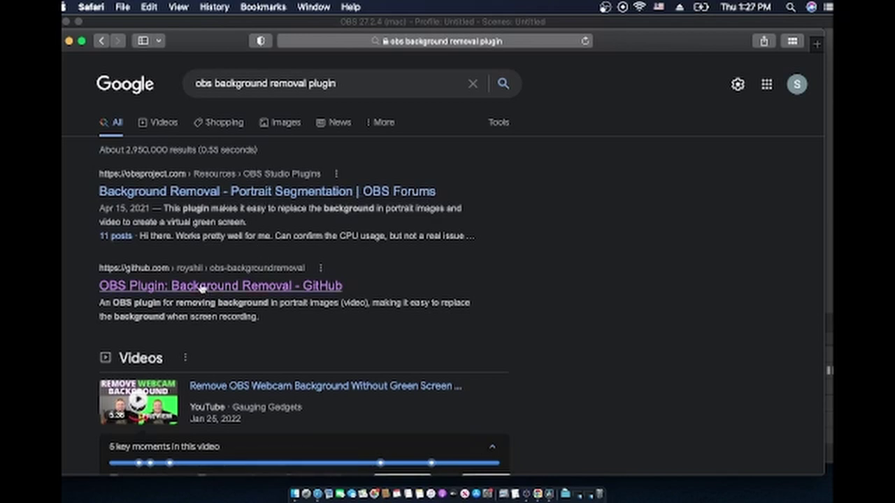
# Download obs-backgroundremoval-macosx.zip from the latest v0.4.0 release of the royshil/obs-backgroundremoval repository on GitHub
pyautogui.click(202, 286)
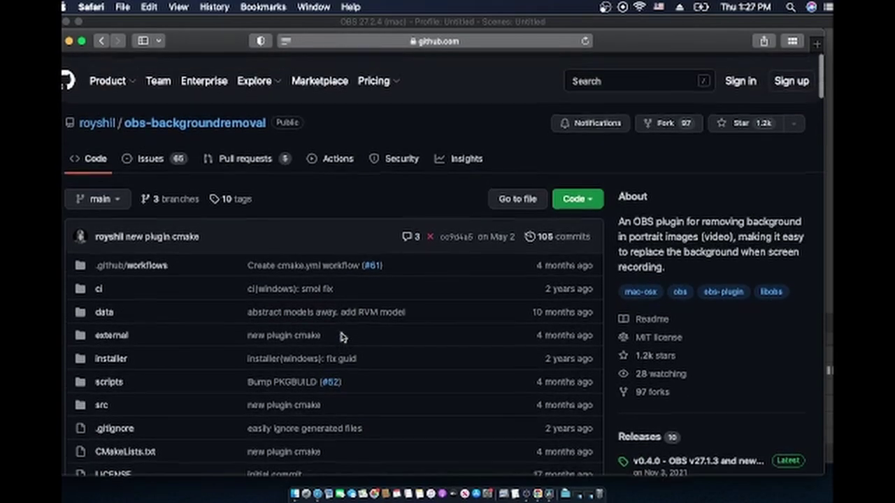
pyautogui.scroll(-5, 483, 297)
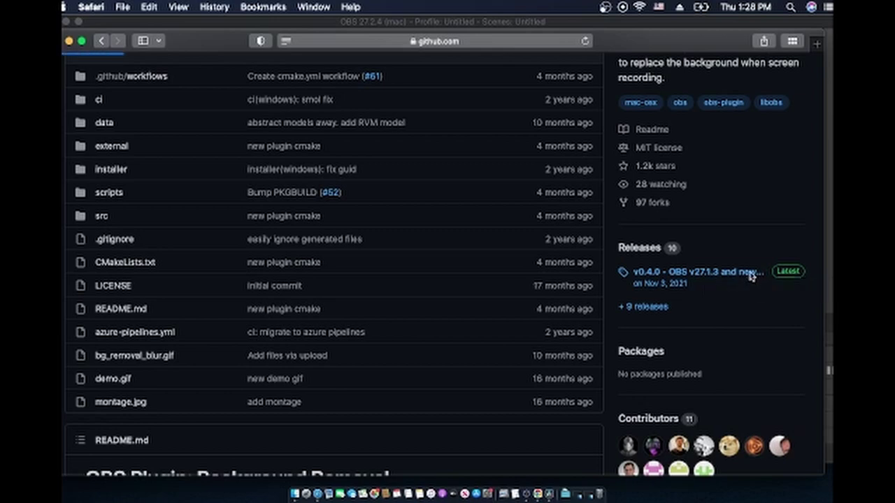
pyautogui.click(751, 277)
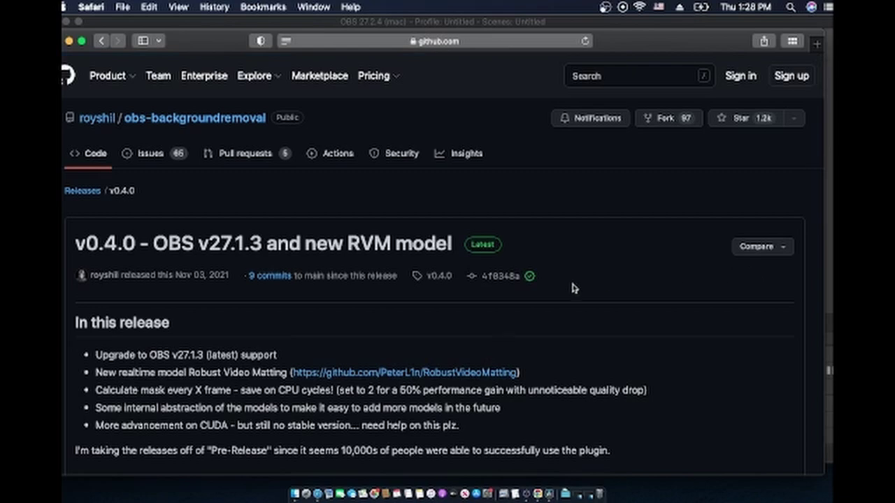
pyautogui.scroll(-15, 456, 349)
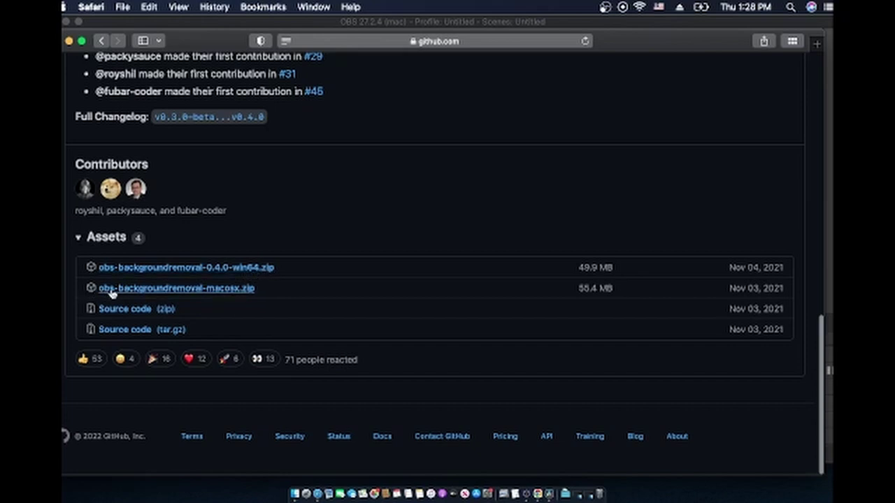
pyautogui.click(200, 288)
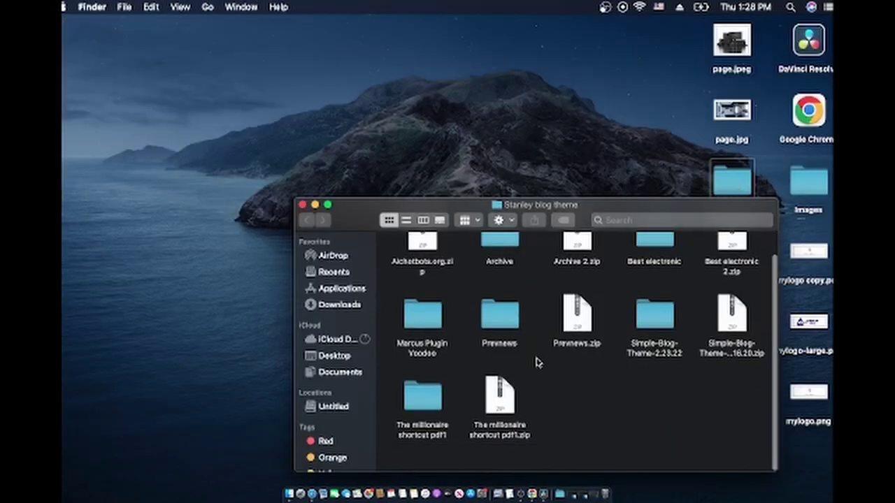
# Switch to Finder and show the contents of the Downloads folder
pyautogui.scroll(2, 536, 362)
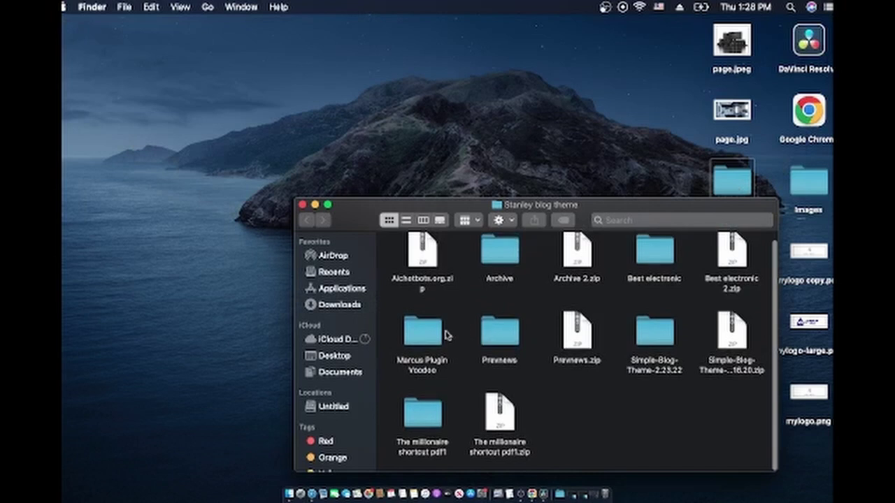
pyautogui.click(334, 306)
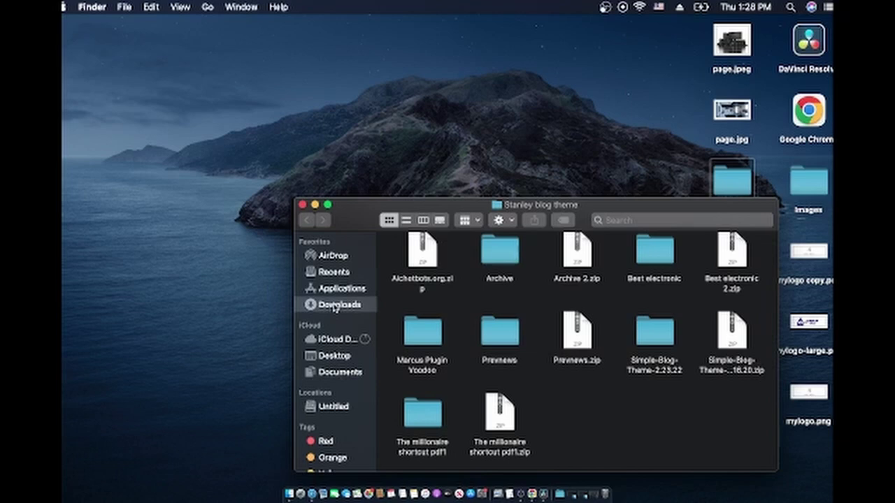
pyautogui.scroll(2, 495, 289)
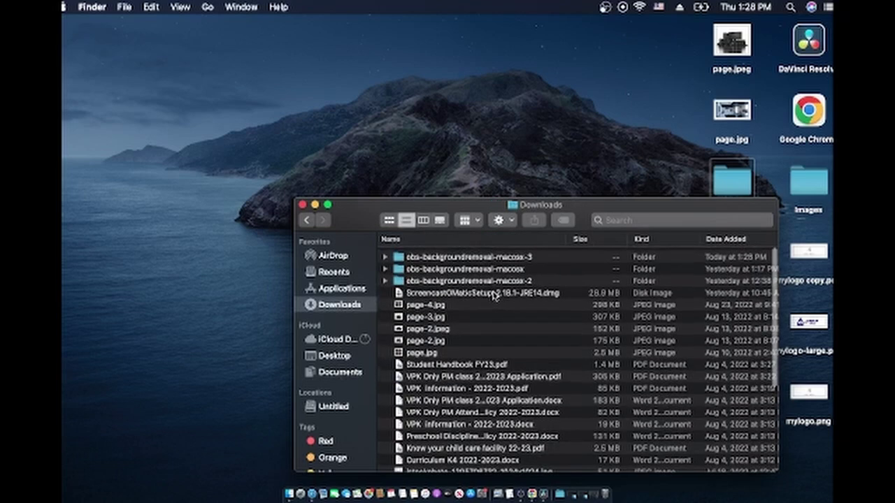
# Check the Plugins folder inside the older obs-backgroundremoval-macosx download, and move that download folder to the Trash
pyautogui.doubleClick(461, 269)
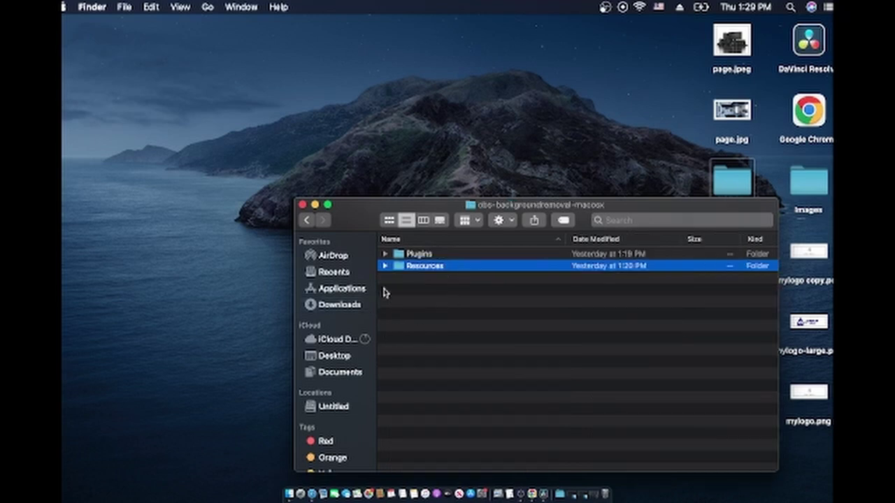
pyautogui.click(421, 257)
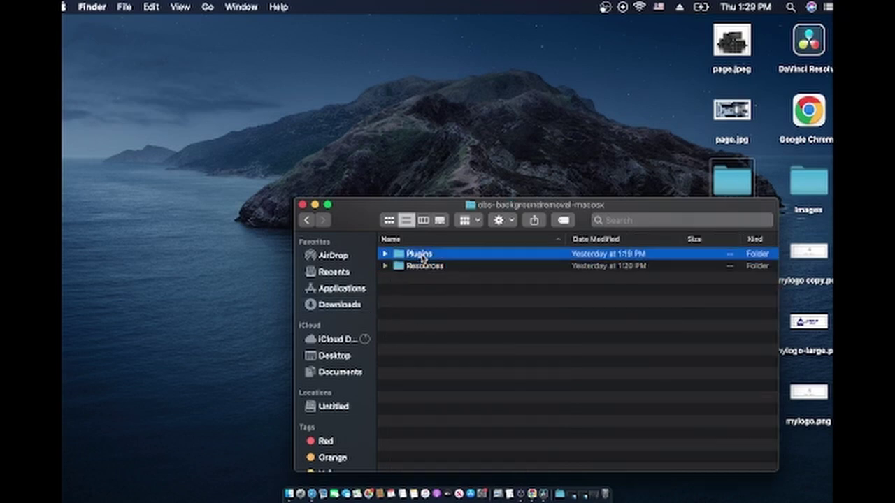
pyautogui.doubleClick(421, 255)
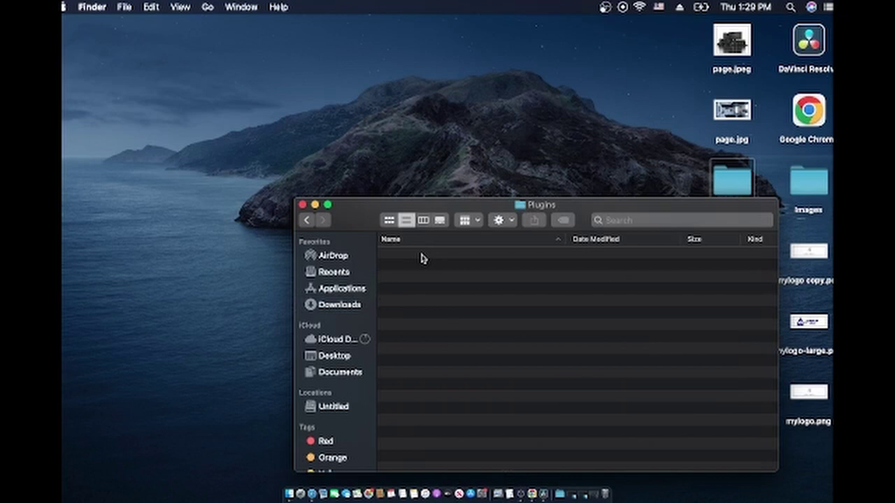
pyautogui.click(309, 221)
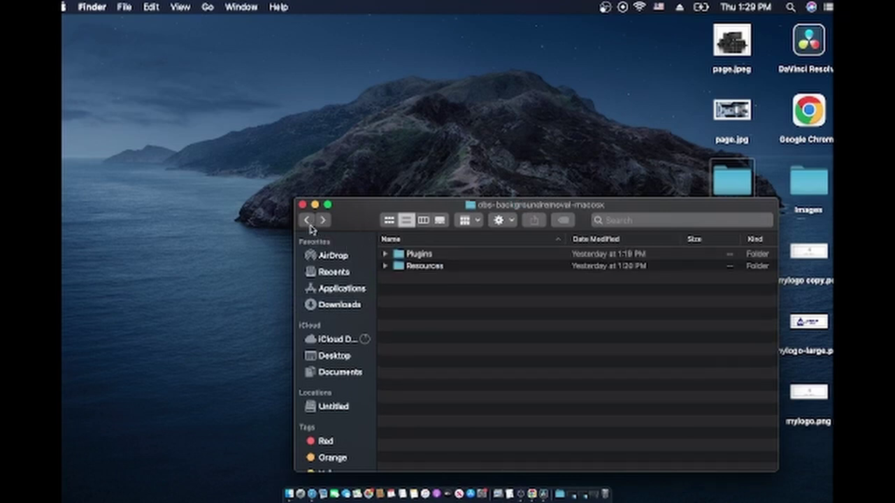
pyautogui.click(309, 221)
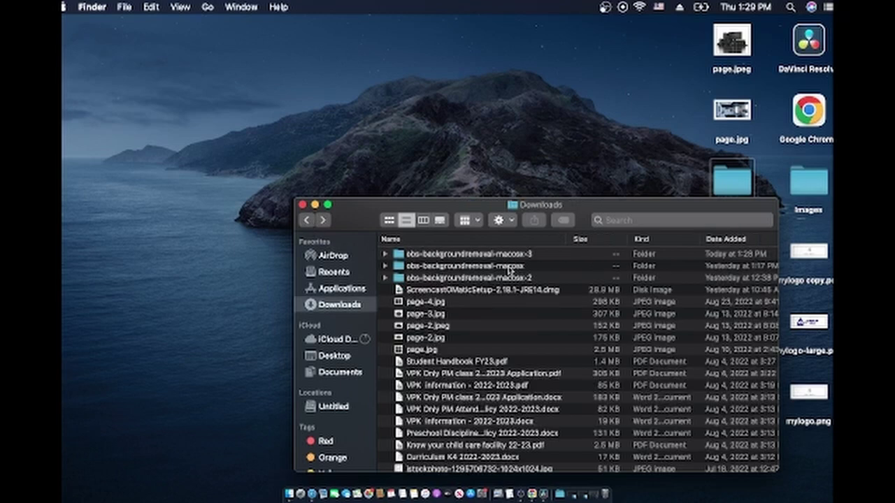
pyautogui.moveTo(494, 269); pyautogui.dragTo(606, 496)
# Inspect the obs-backgroundremoval-macosx-3 download: its Plugins folder and the obs-backgroundremoval folder under Resources/data/obs-plugins
pyautogui.doubleClick(432, 255)
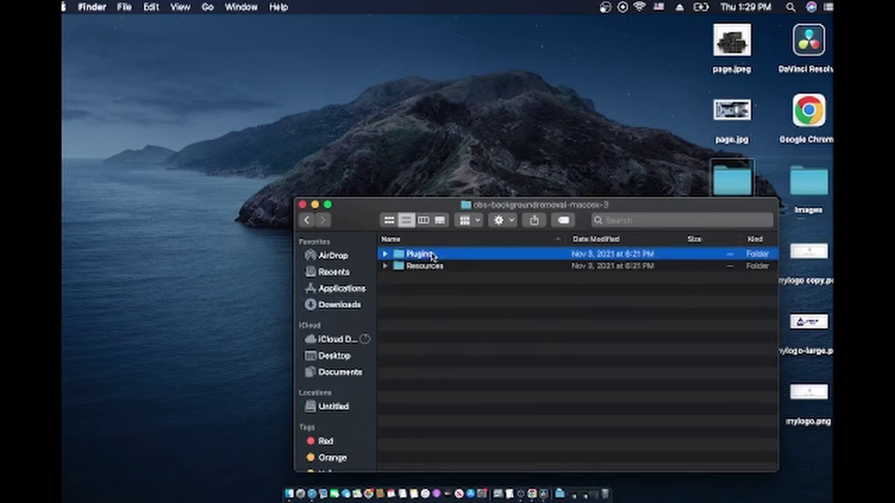
pyautogui.doubleClick(432, 255)
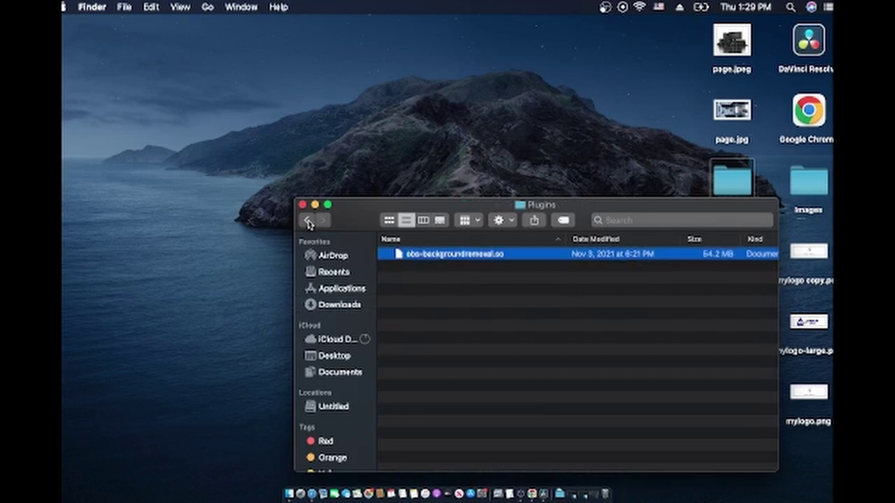
pyautogui.click(307, 221)
pyautogui.doubleClick(408, 268)
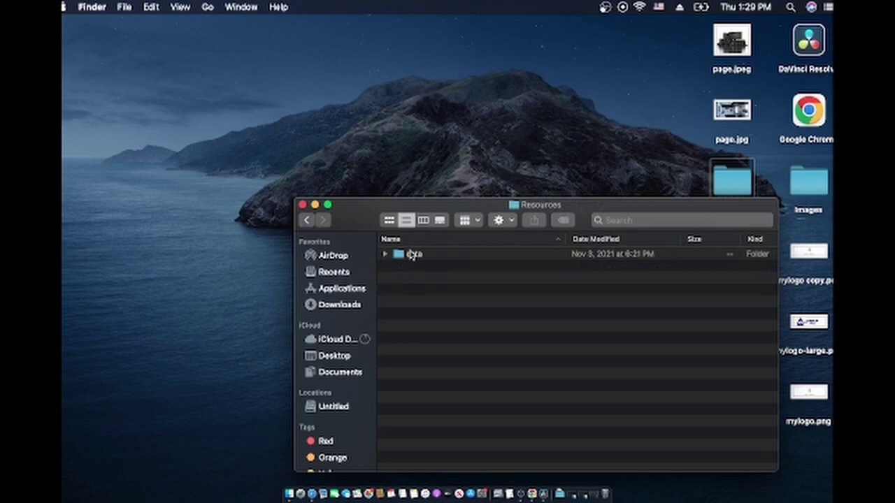
pyautogui.doubleClick(412, 255)
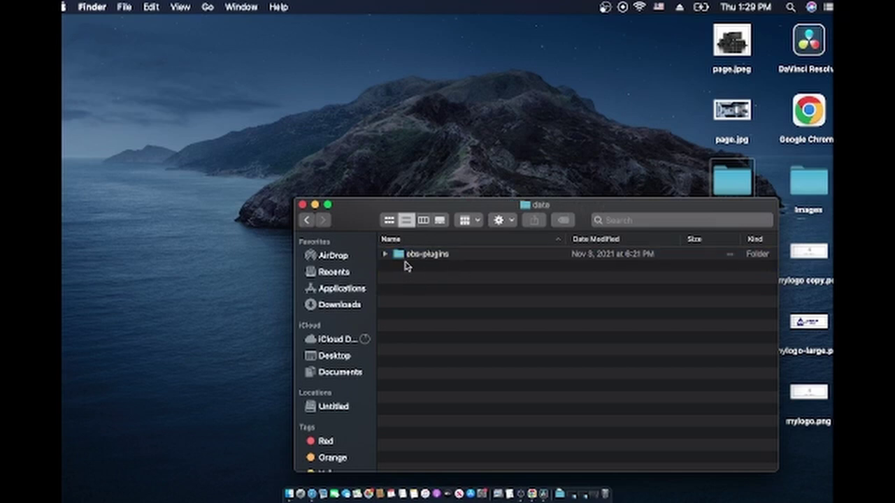
pyautogui.doubleClick(421, 255)
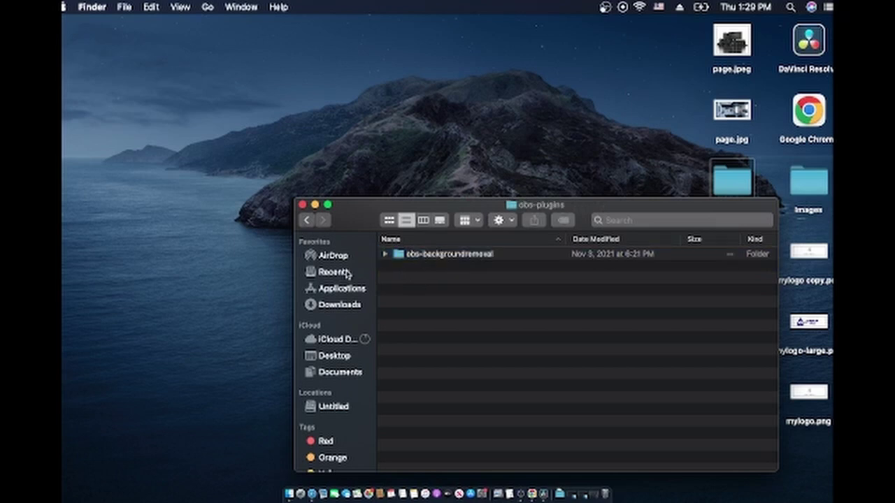
pyautogui.doubleClick(440, 257)
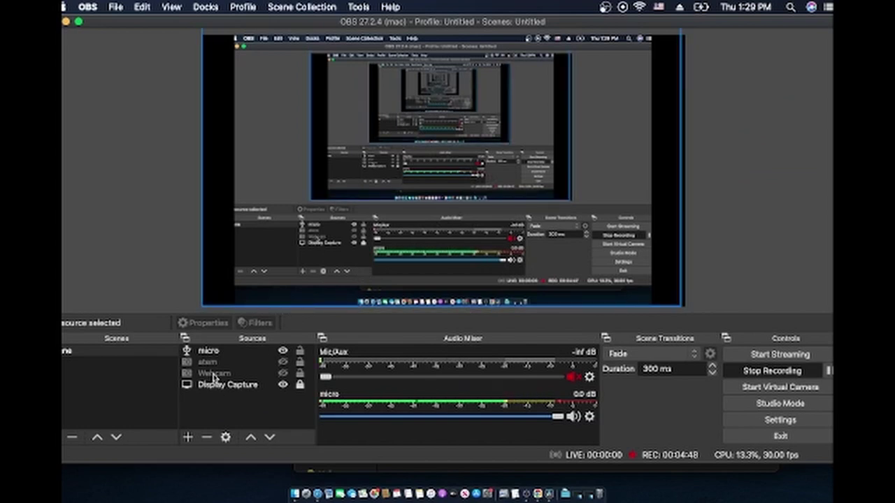
# Switch to OBS, check the available audio/video filters for the Webcam source, and minimize the OBS window
pyautogui.click(214, 377)
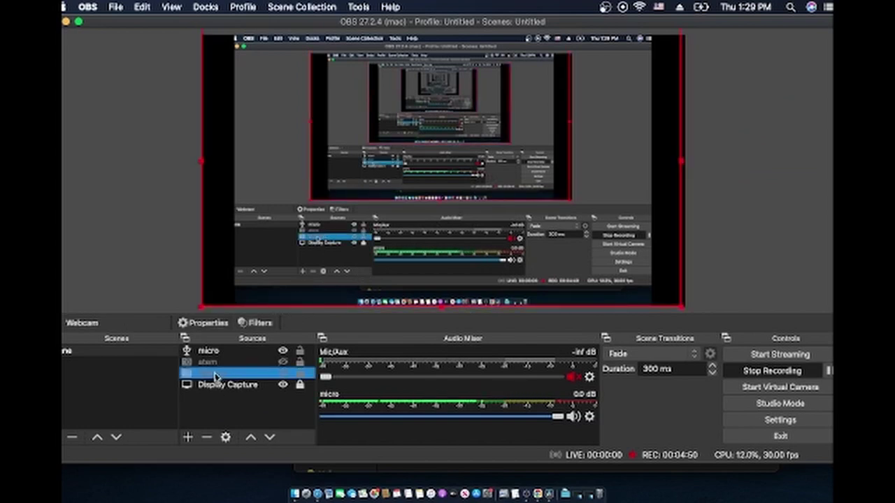
pyautogui.rightClick(215, 376)
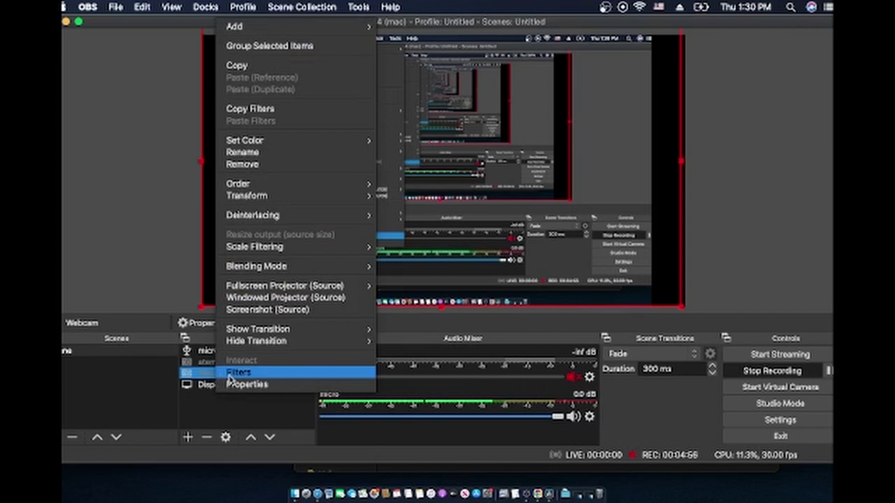
pyautogui.click(231, 374)
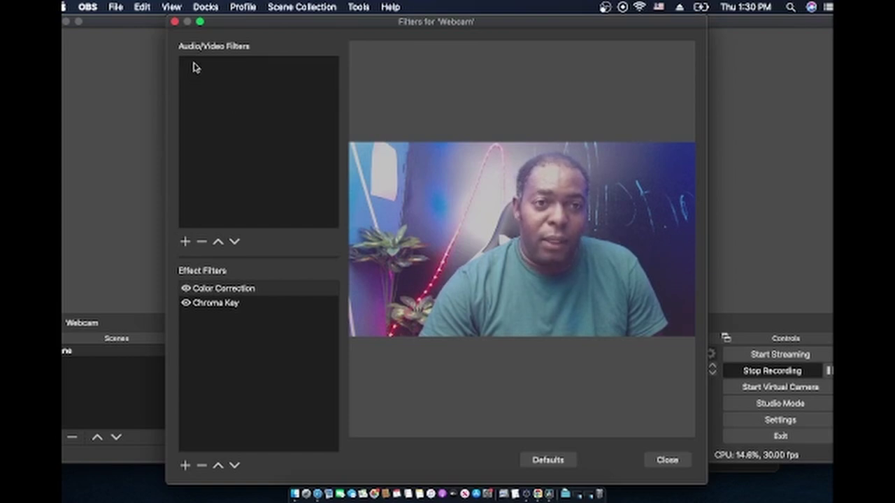
pyautogui.click(184, 241)
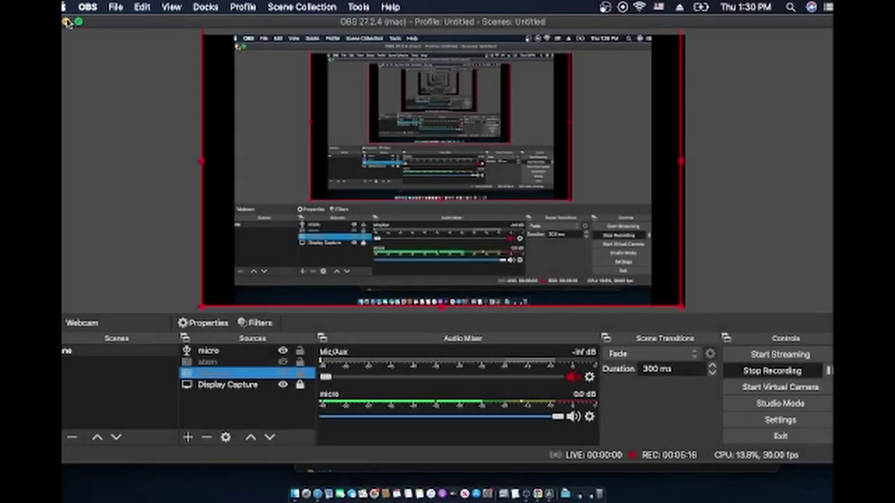
pyautogui.click(66, 22)
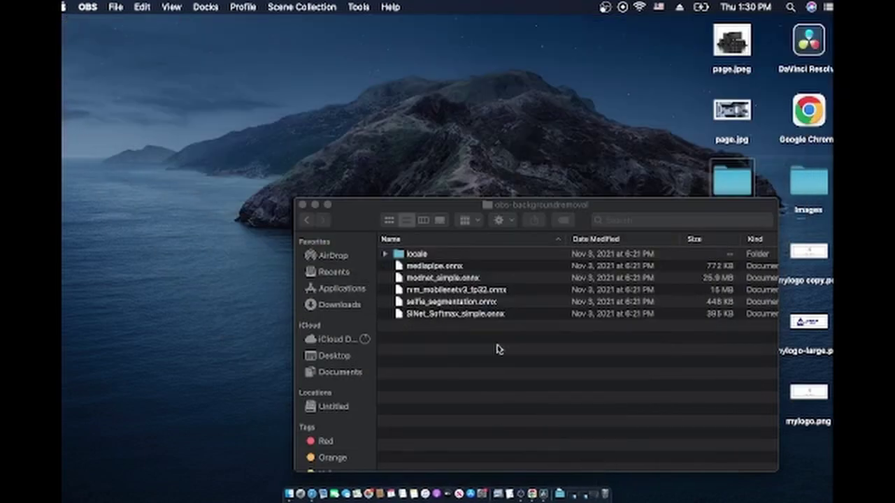
# Reveal the OBS application in Finder and show its package contents
pyautogui.rightClick(520, 495)
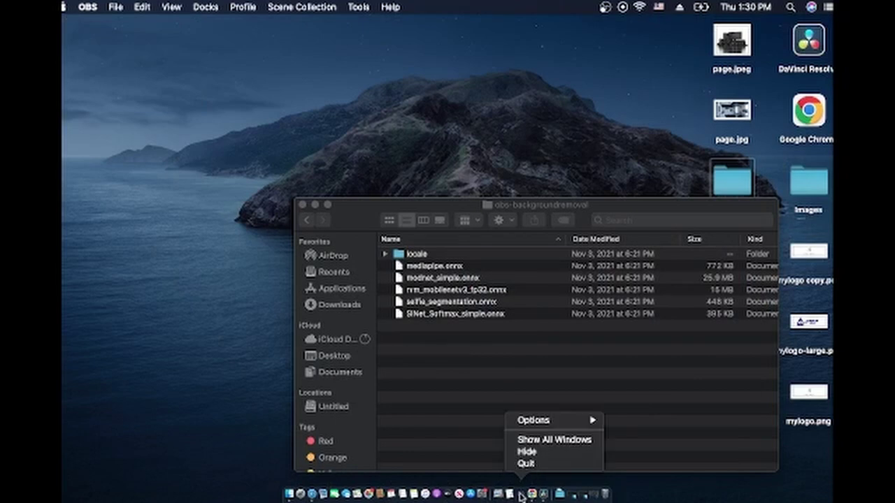
pyautogui.moveTo(539, 427)
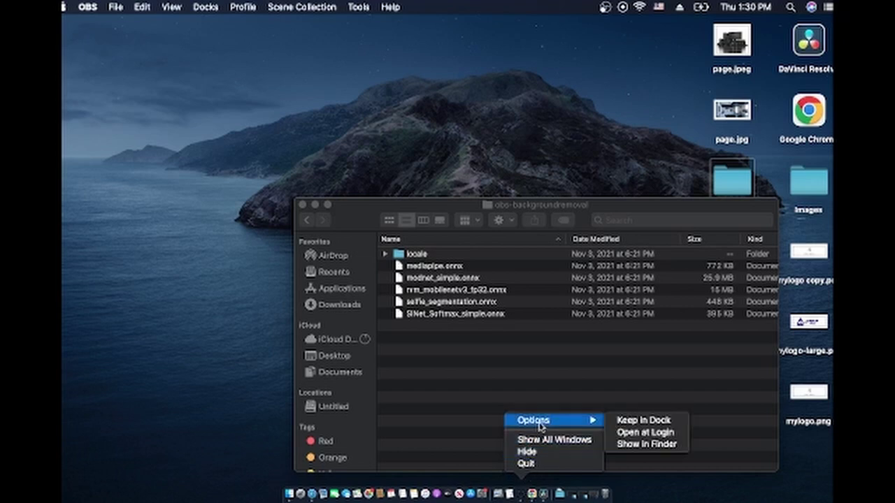
pyautogui.click(632, 445)
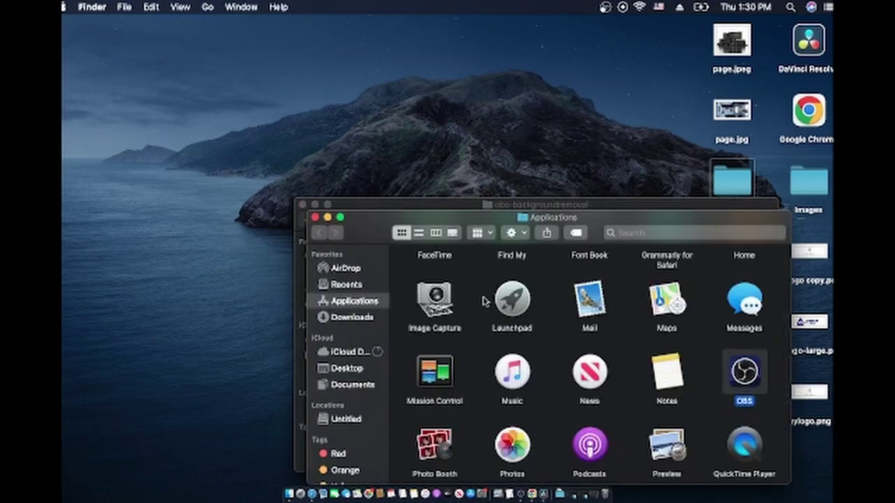
pyautogui.scroll(-5, 531, 353)
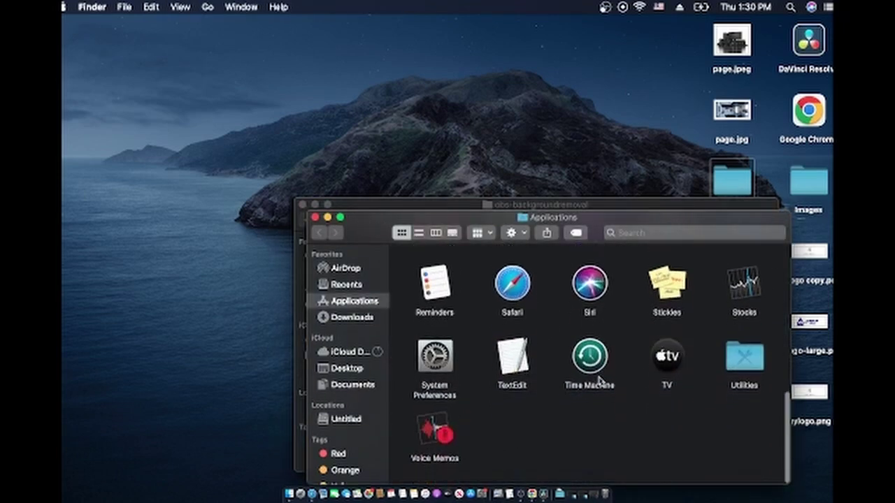
pyautogui.scroll(5, 598, 379)
pyautogui.scroll(-2, 598, 379)
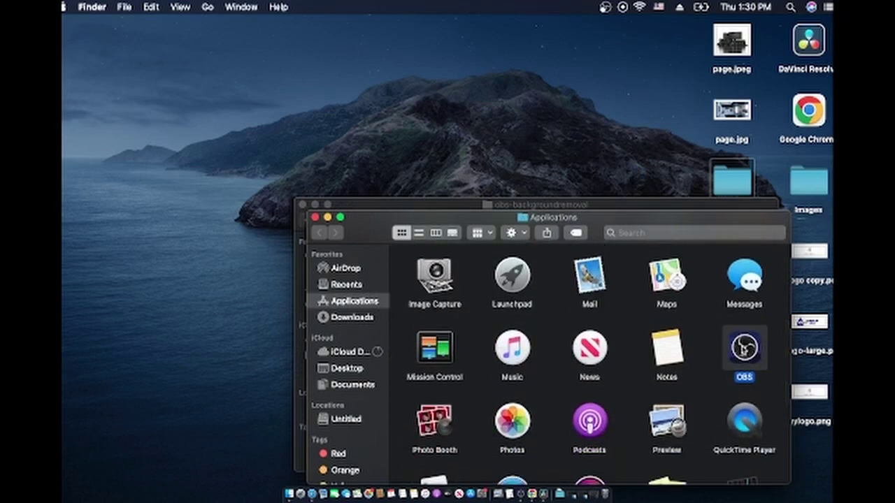
pyautogui.rightClick(744, 348)
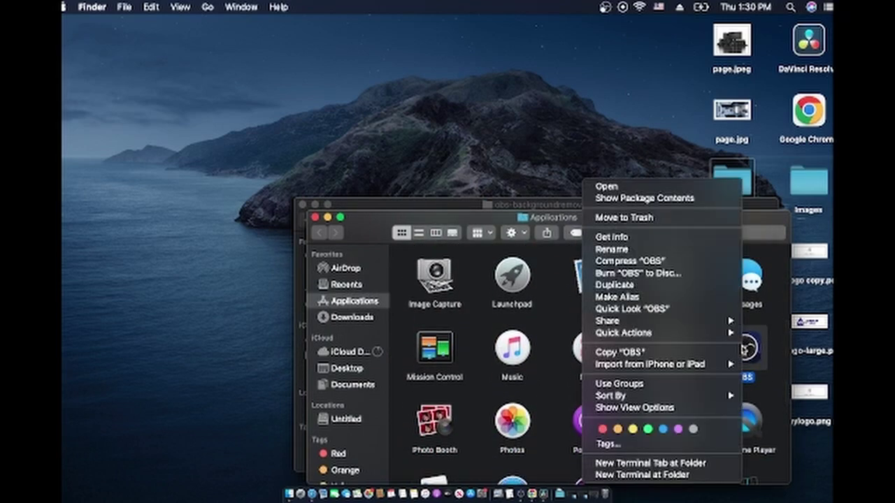
pyautogui.click(644, 199)
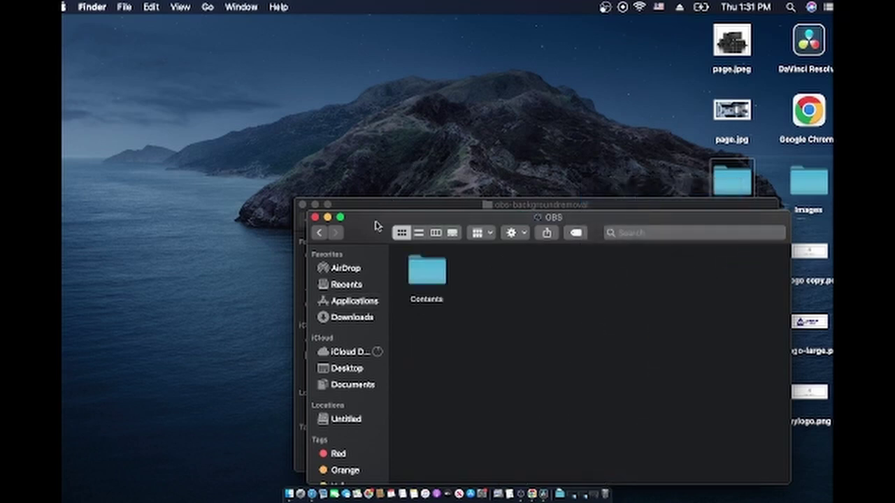
# Separate the two Finder windows, with one showing the obs-backgroundremoval-macosx-3 folder and the other the OBS package's Contents folder
pyautogui.moveTo(376, 225); pyautogui.dragTo(128, 65)
pyautogui.moveTo(601, 202); pyautogui.dragTo(688, 242)
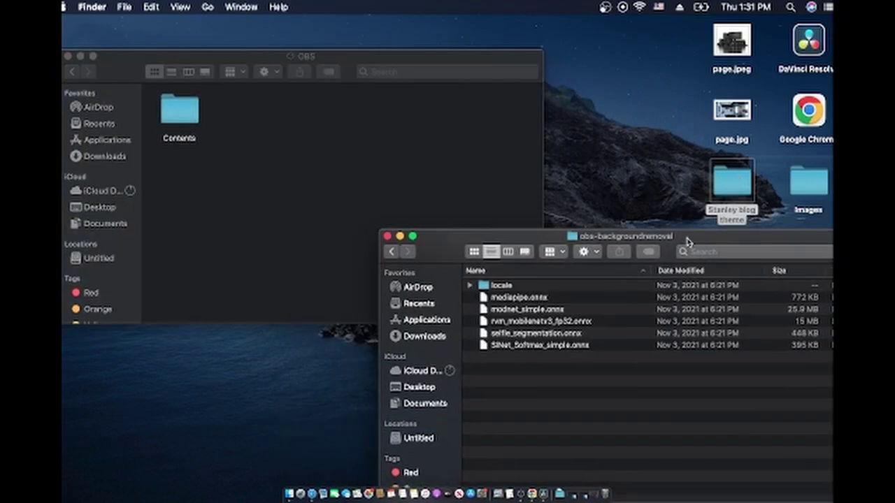
pyautogui.click(391, 253)
pyautogui.click(391, 253)
pyautogui.click(391, 253)
pyautogui.click(391, 253)
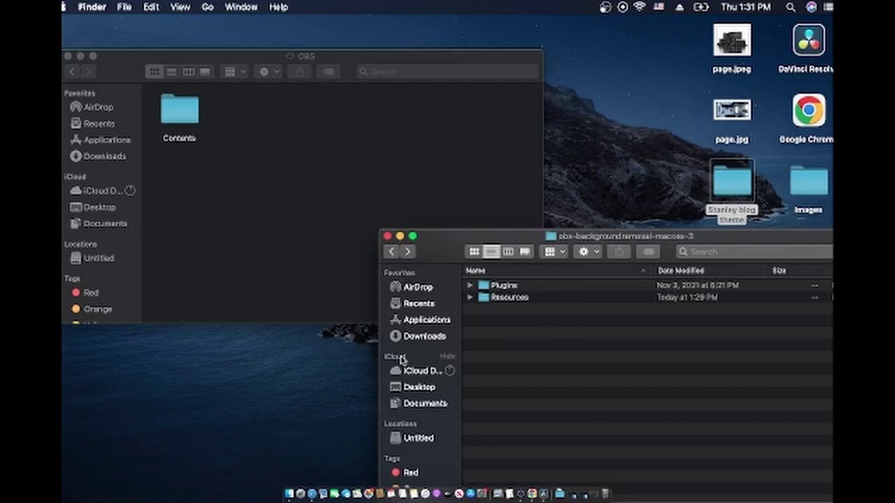
pyautogui.scroll(-2, 412, 279)
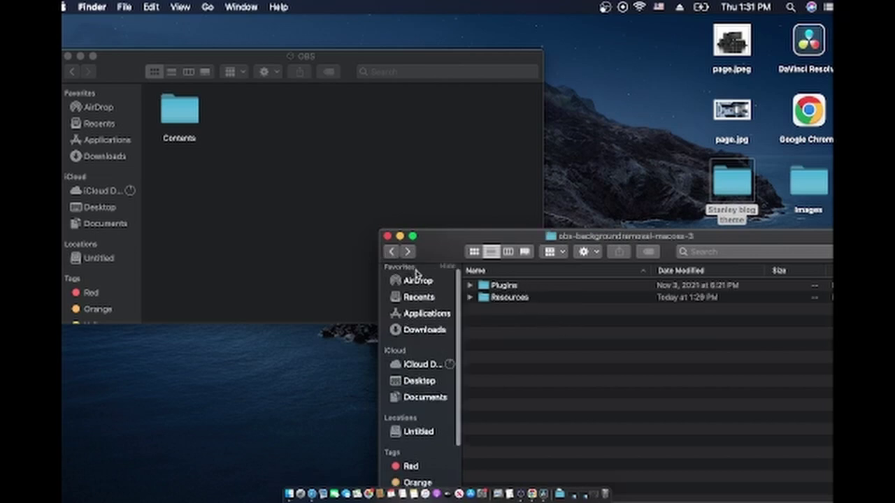
pyautogui.doubleClick(179, 112)
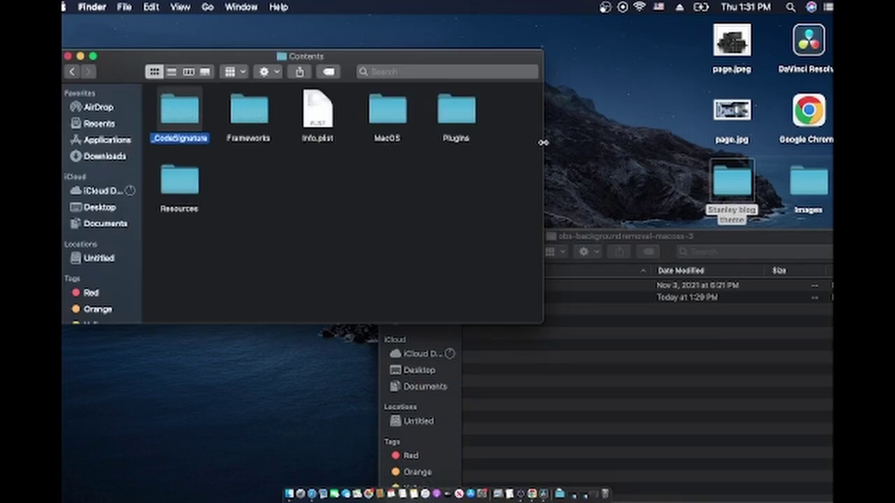
# Move obs-backgroundremoval.so from the download's Plugins folder into the PlugIns folder of the OBS package
pyautogui.click(608, 237)
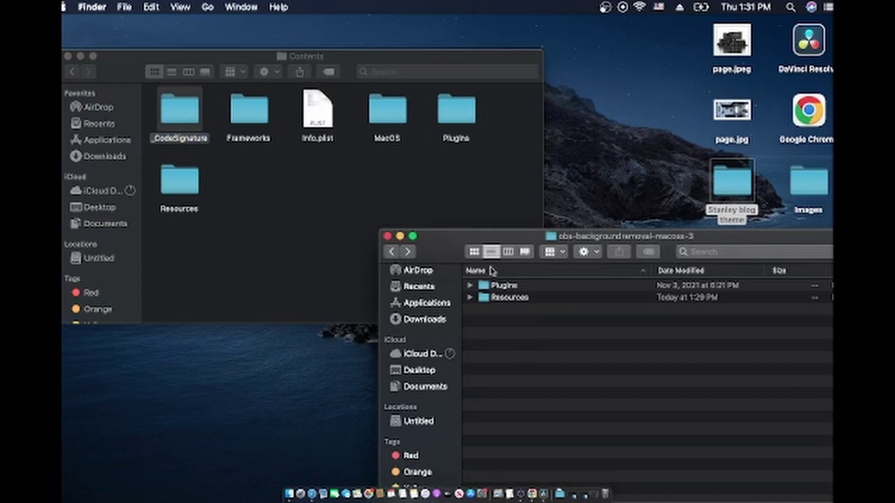
pyautogui.click(458, 110)
pyautogui.doubleClick(458, 110)
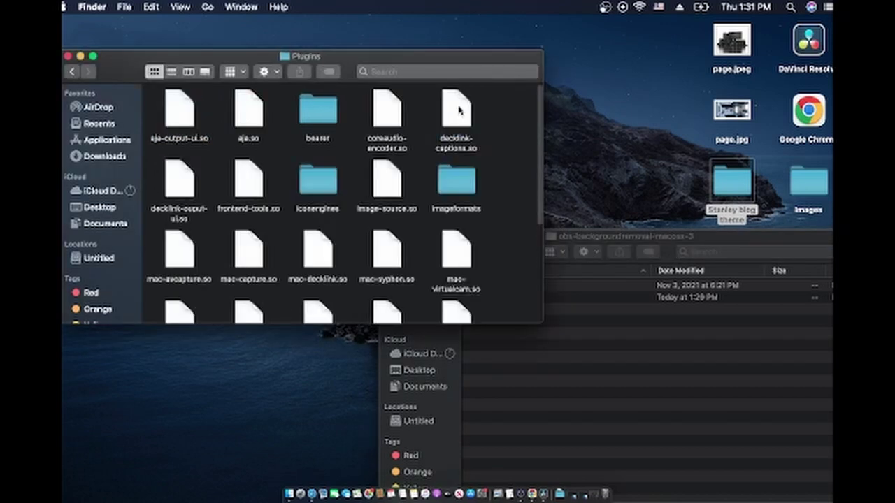
pyautogui.click(641, 238)
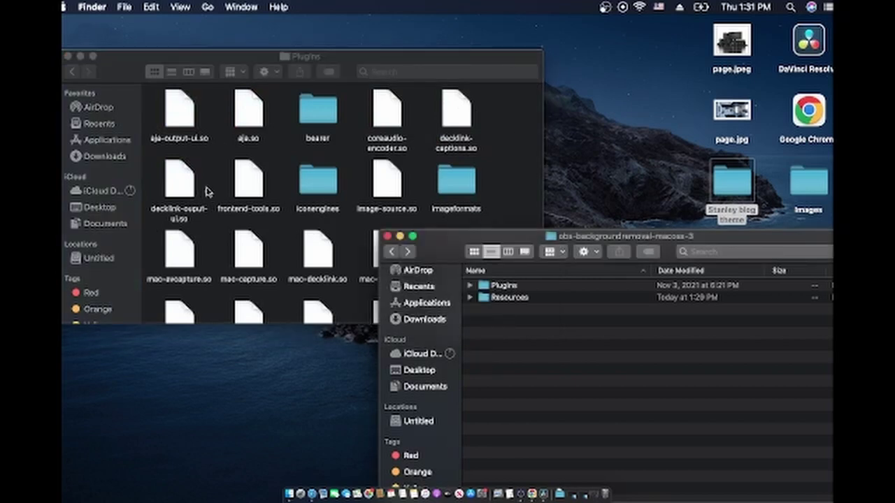
pyautogui.scroll(-3, 222, 195)
pyautogui.scroll(-2, 222, 196)
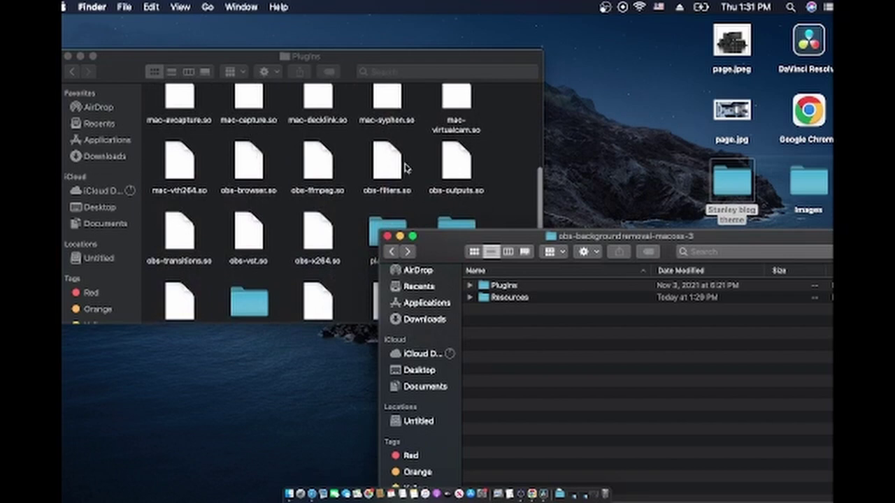
pyautogui.doubleClick(513, 289)
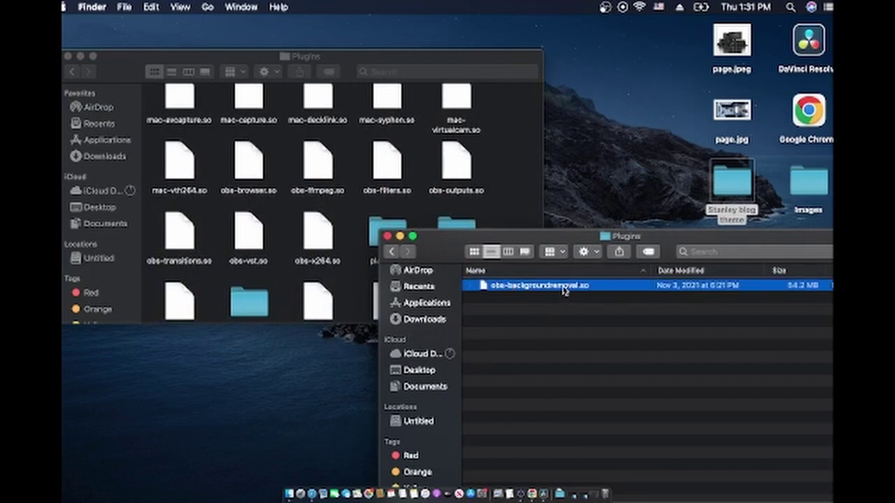
pyautogui.moveTo(562, 291); pyautogui.dragTo(378, 154)
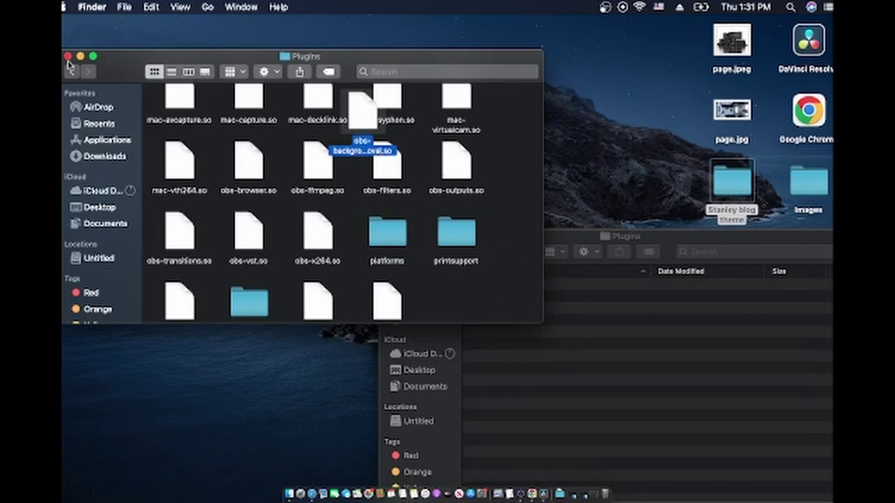
# Return both Finder windows to their parent folders and open the Resources folder of the OBS package and of the download
pyautogui.click(72, 72)
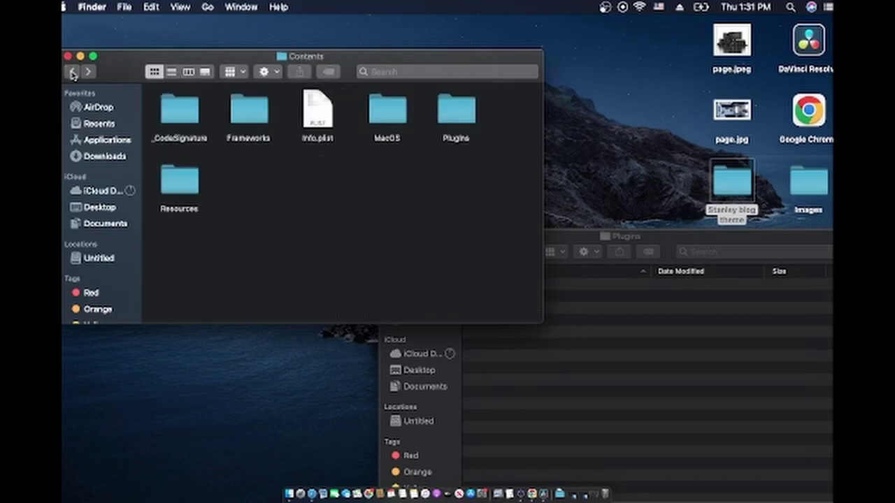
pyautogui.click(549, 411)
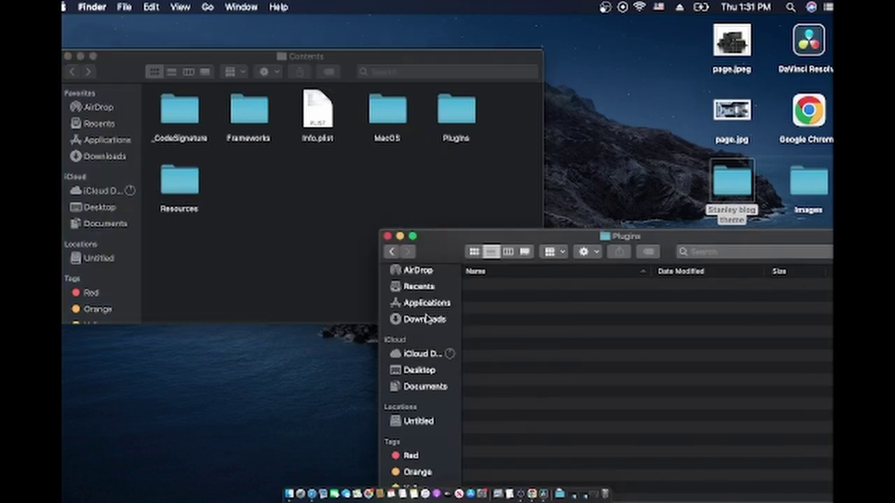
pyautogui.click(389, 253)
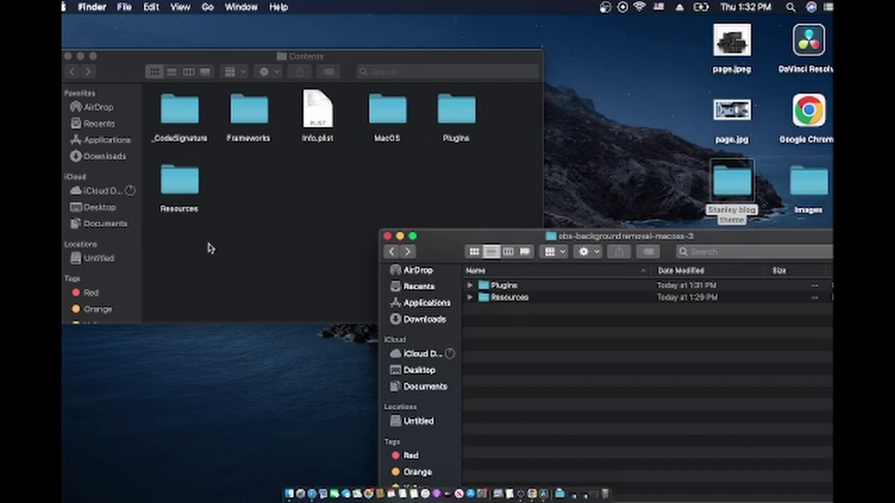
pyautogui.click(179, 190)
pyautogui.doubleClick(179, 188)
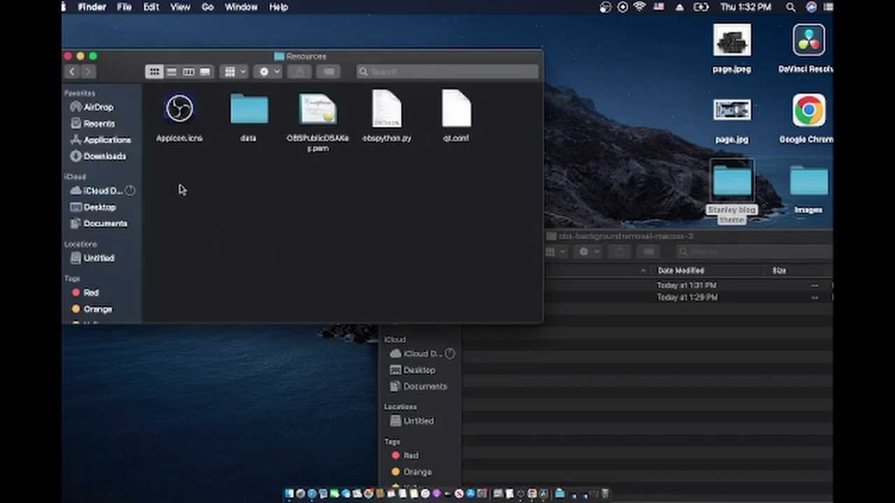
pyautogui.click(585, 327)
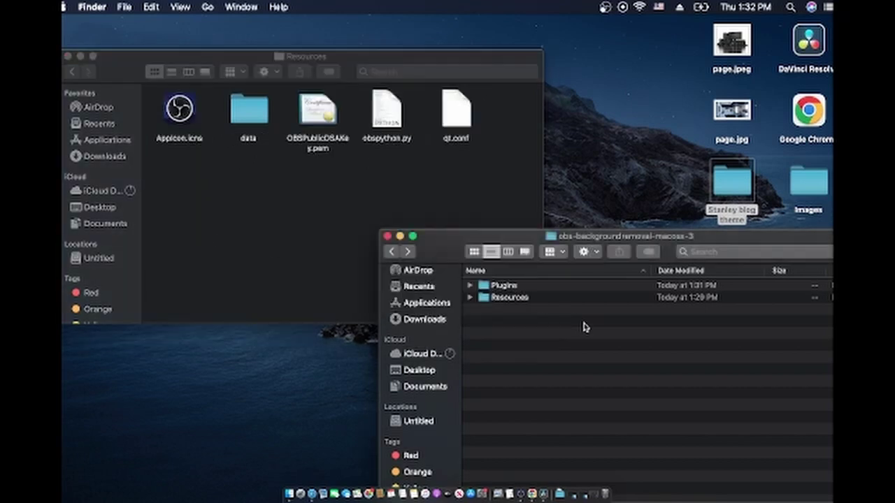
pyautogui.click(503, 299)
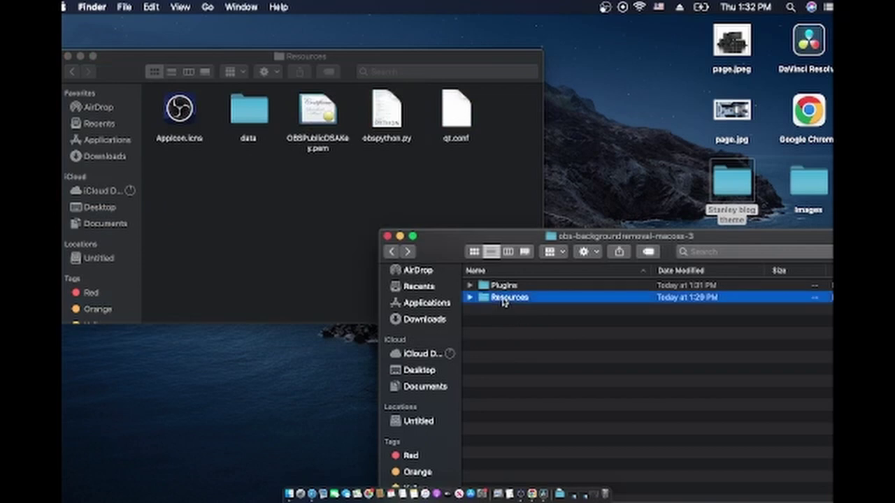
pyautogui.doubleClick(503, 299)
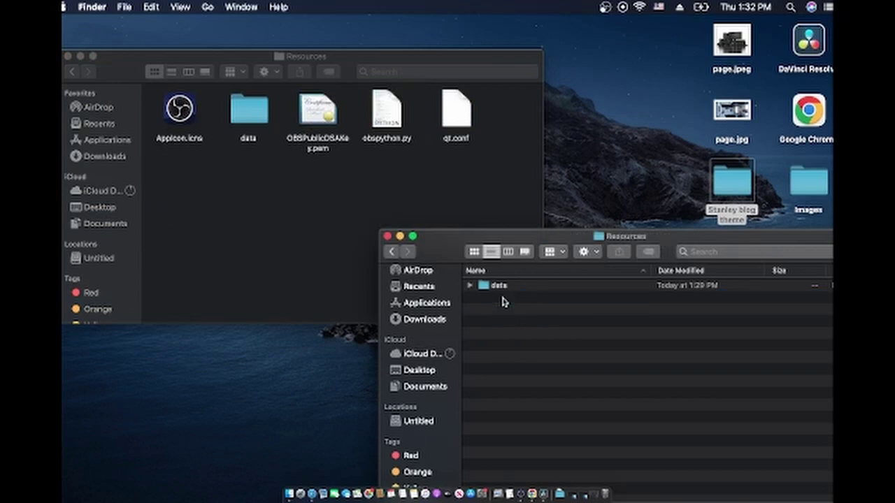
# Open data/obs-plugins inside Resources in both the OBS package window and the download window
pyautogui.doubleClick(243, 120)
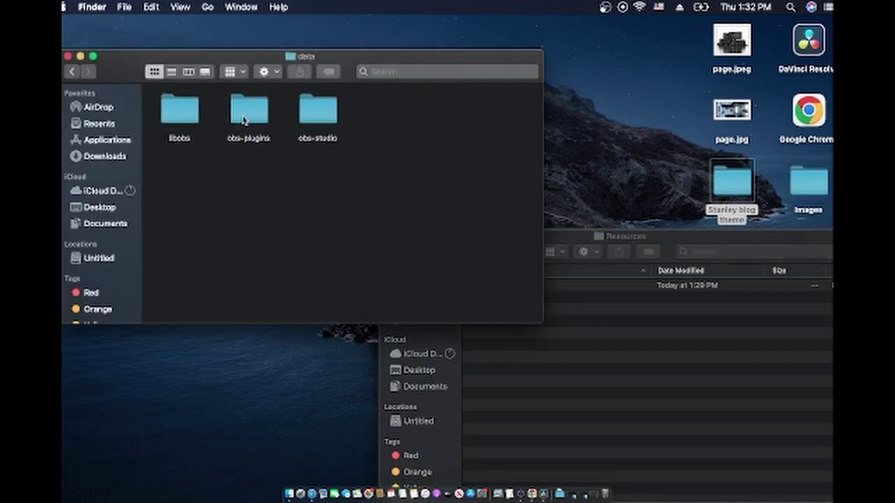
pyautogui.click(613, 325)
pyautogui.doubleClick(503, 291)
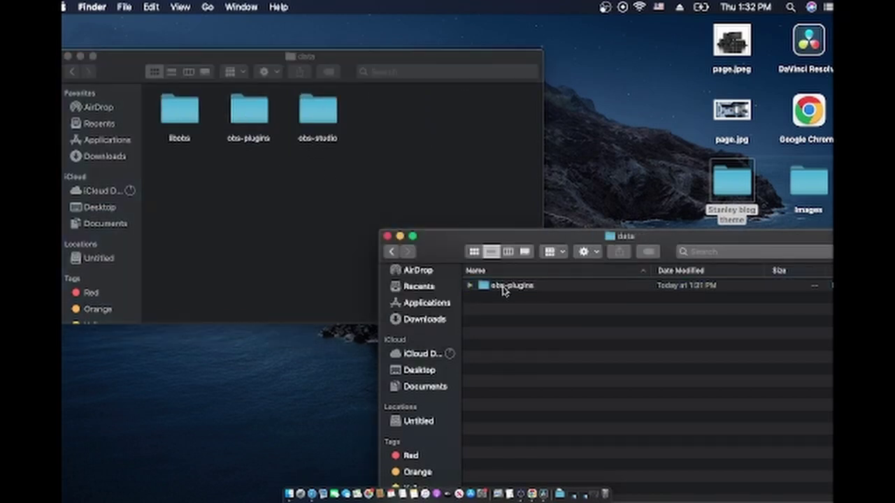
pyautogui.click(241, 119)
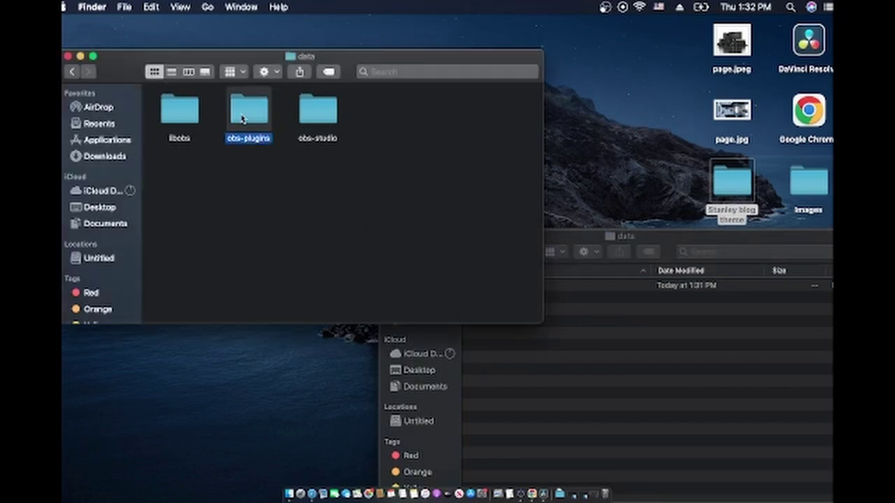
pyautogui.doubleClick(242, 119)
pyautogui.click(637, 330)
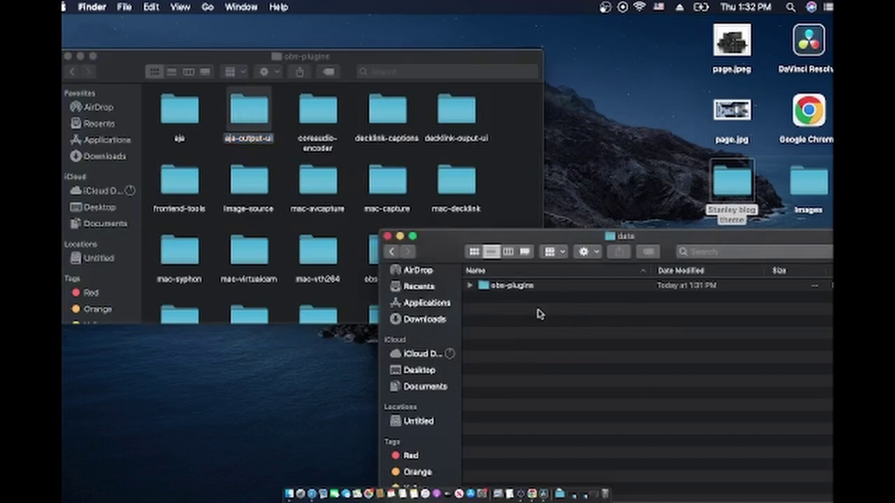
pyautogui.doubleClick(517, 287)
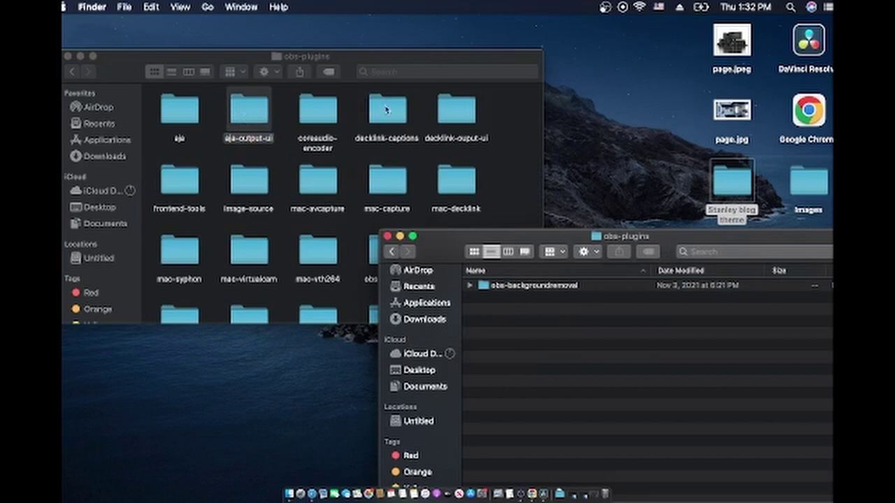
# Move the obs-backgroundremoval folder into the OBS package's obs-plugins folder and close both Finder windows
pyautogui.click(520, 288)
pyautogui.moveTo(520, 288); pyautogui.dragTo(509, 161)
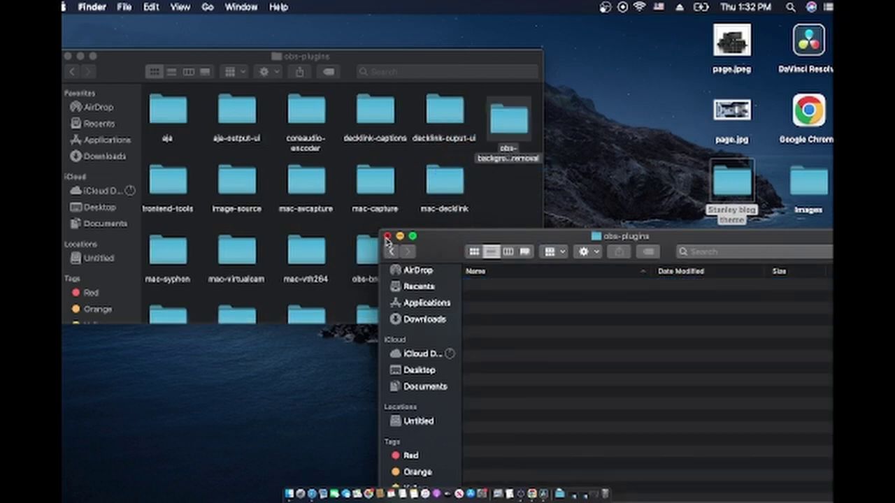
pyautogui.click(387, 238)
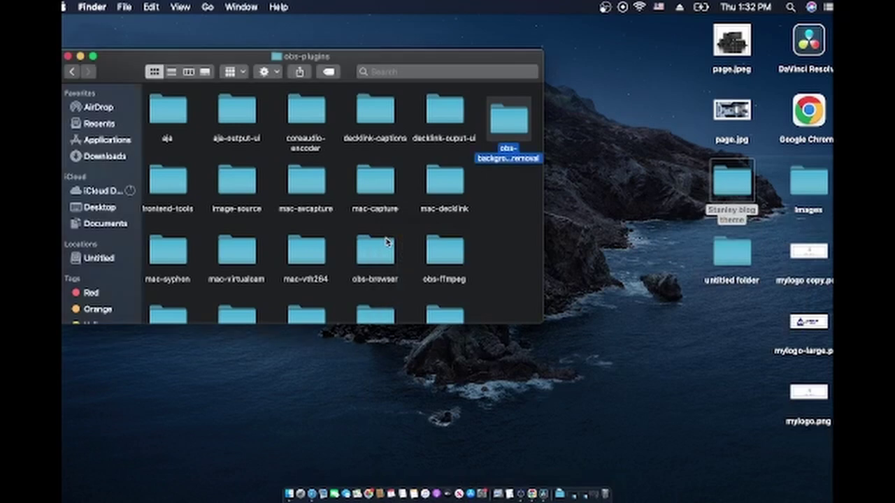
pyautogui.click(67, 56)
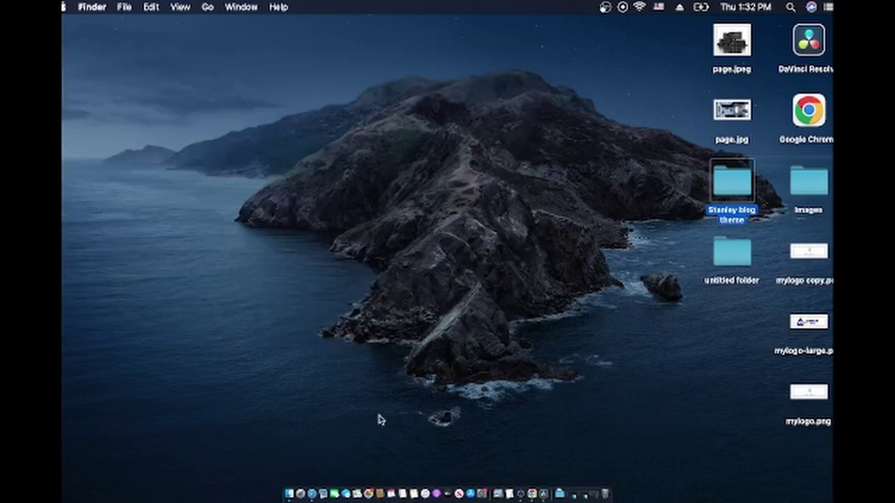
# Switch to OBS and check which audio/video filters can be added to the Webcam source
pyautogui.click(519, 495)
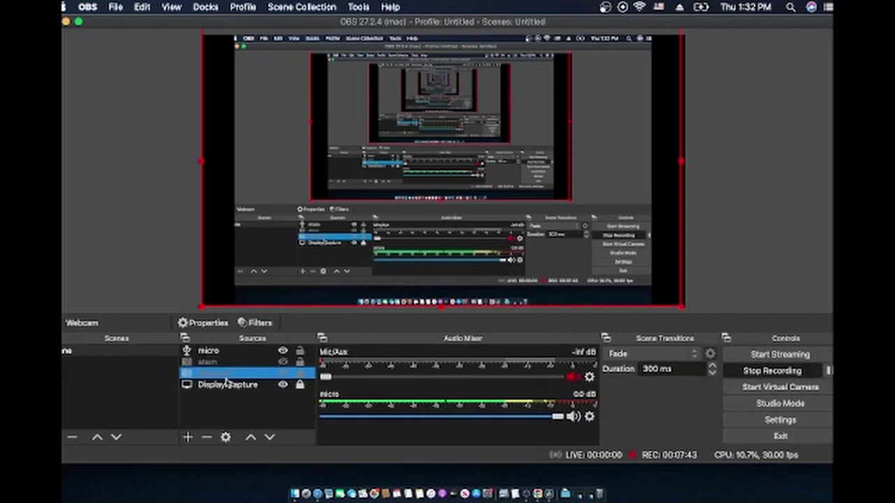
pyautogui.rightClick(227, 375)
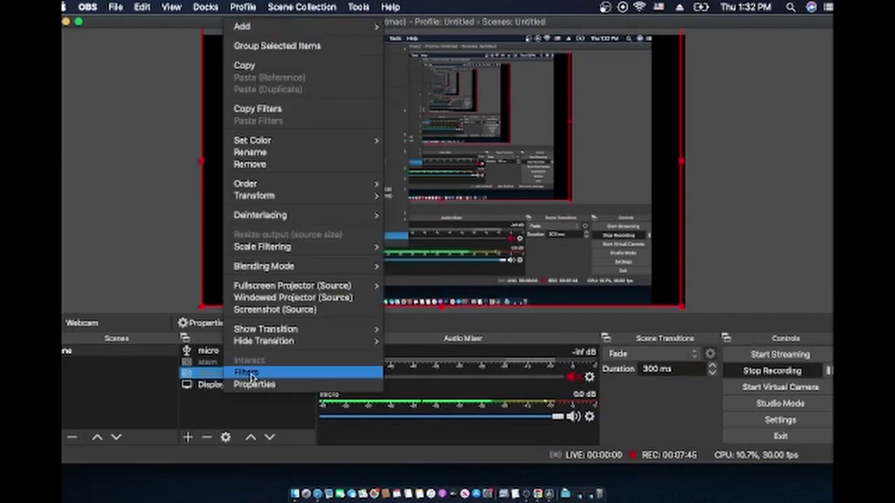
pyautogui.click(250, 374)
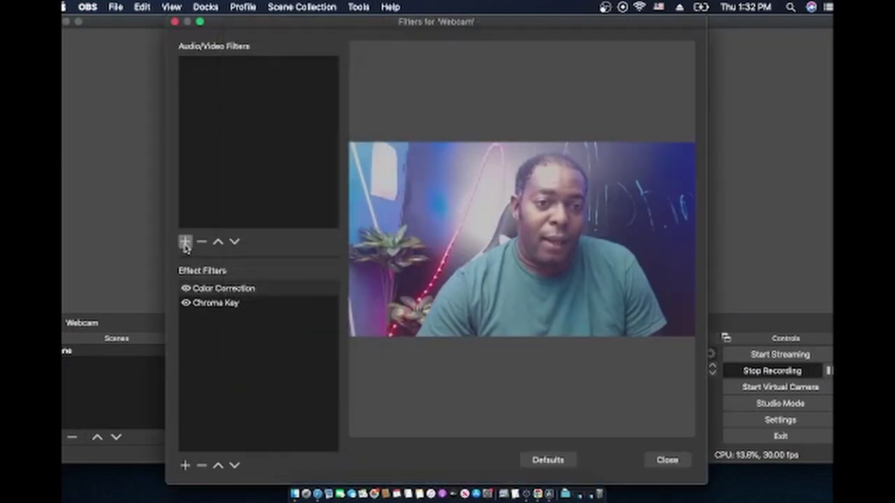
pyautogui.click(185, 243)
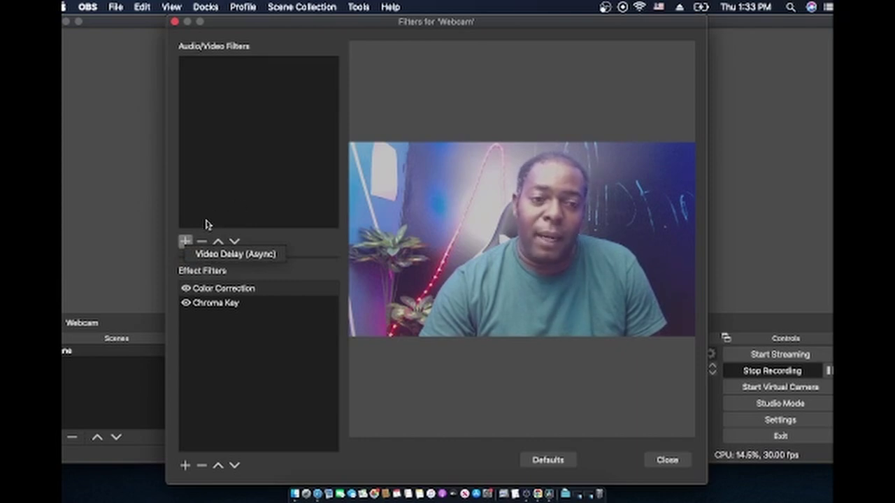
pyautogui.click(219, 256)
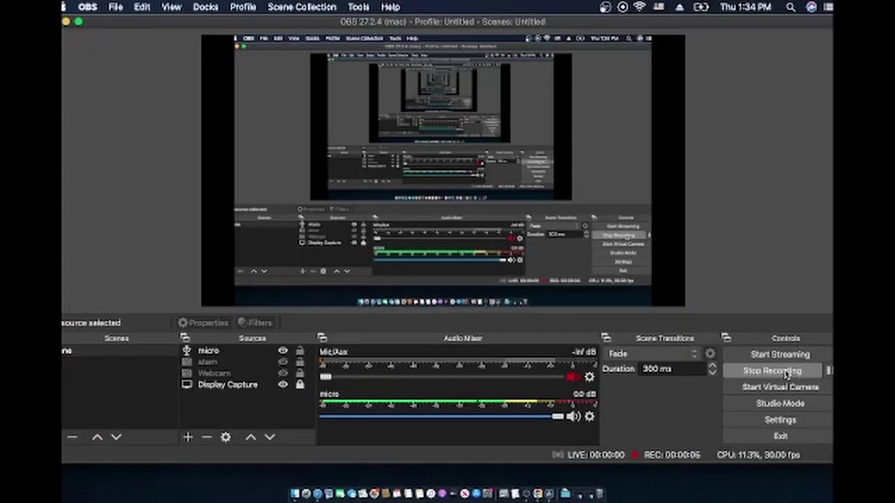
# Preview the Webcam source and hide it again, and switch the Display Capture source off and back on
pyautogui.click(213, 376)
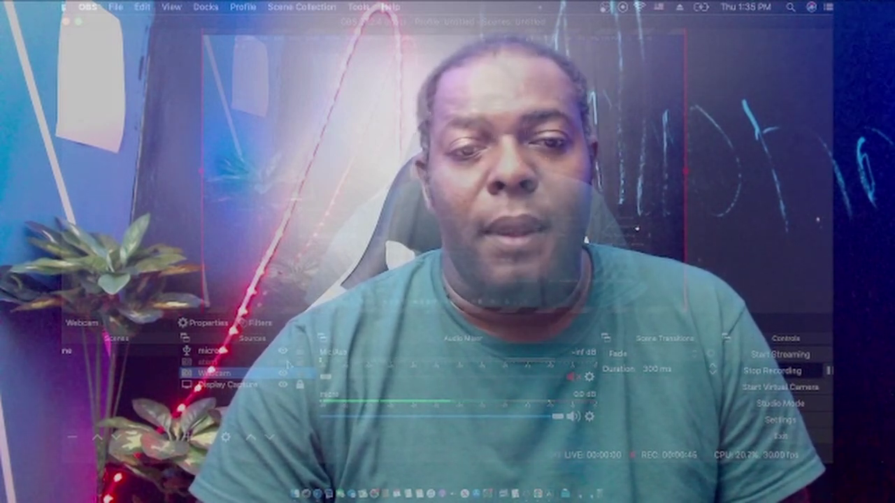
pyautogui.click(284, 362)
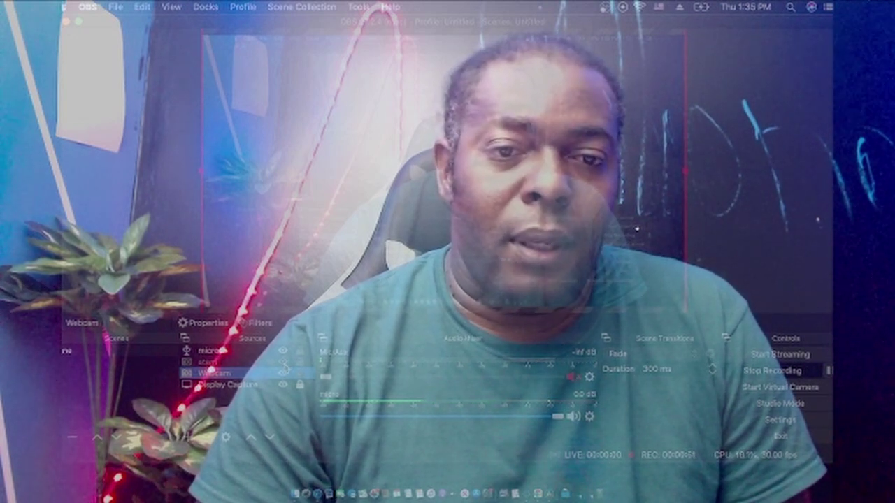
pyautogui.click(283, 373)
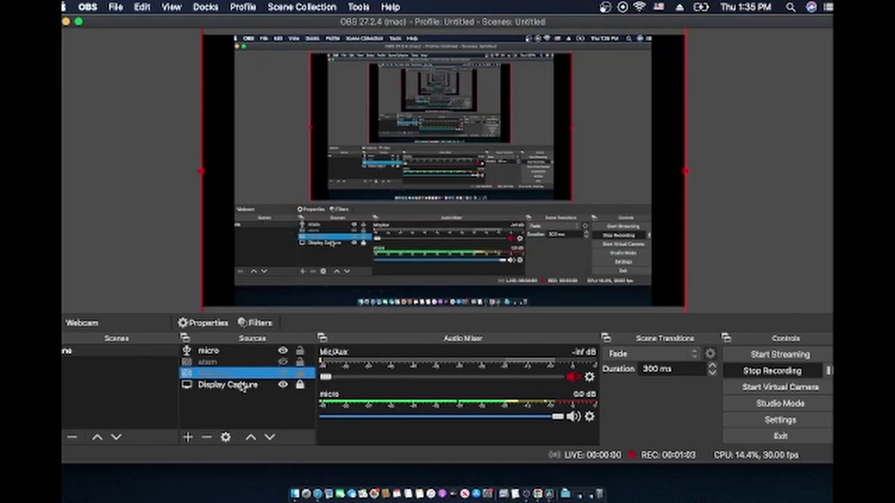
pyautogui.click(283, 386)
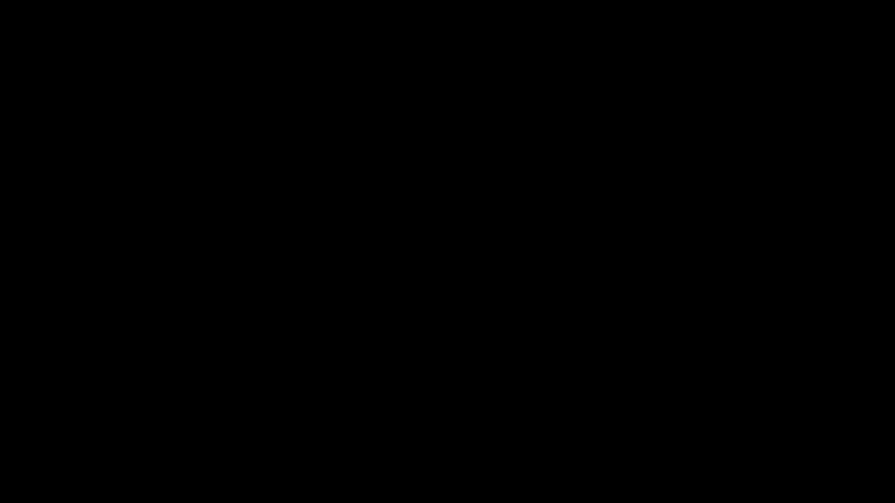
pyautogui.click(283, 386)
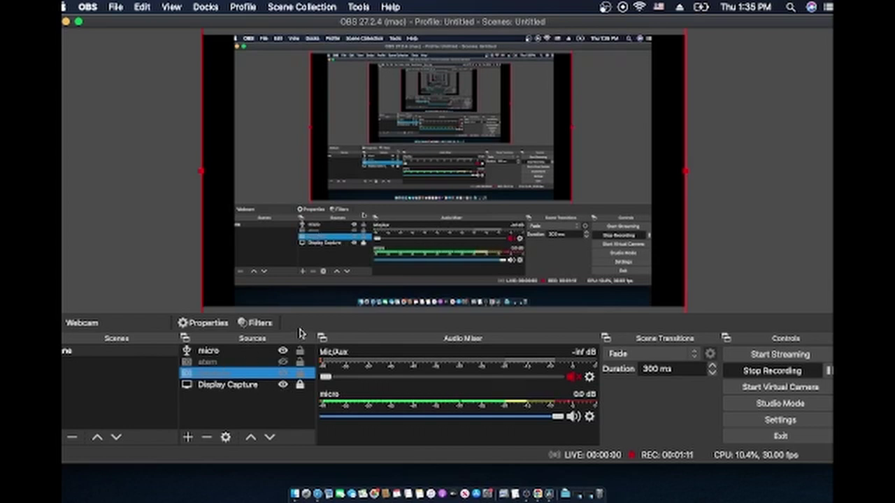
# Add a Background Removal audio/video filter to the Webcam source, keeping the default filter name
pyautogui.rightClick(214, 374)
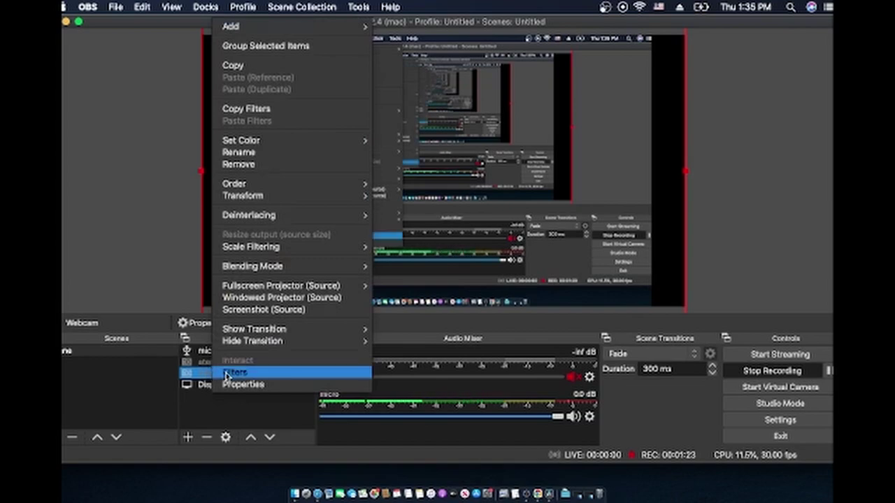
pyautogui.click(226, 376)
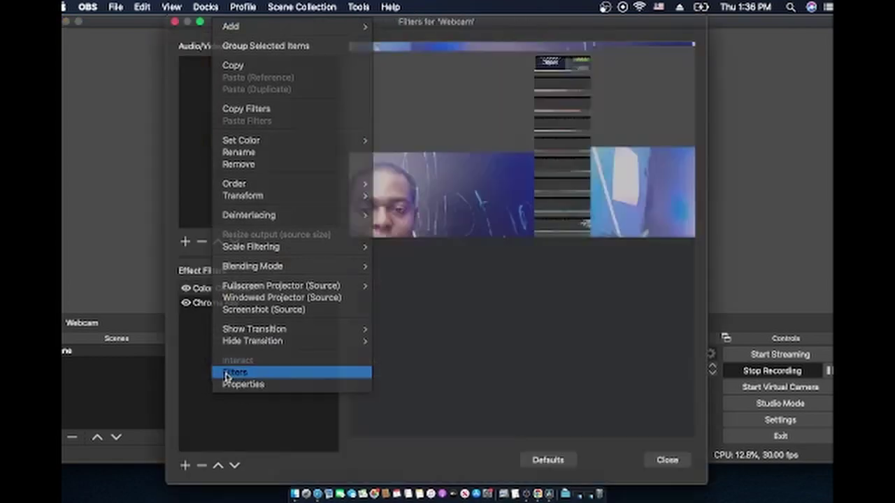
pyautogui.click(186, 243)
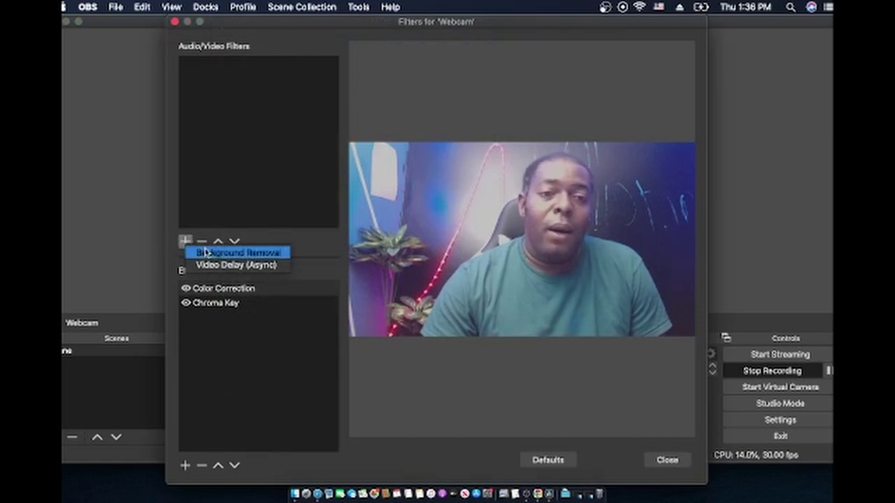
pyautogui.click(247, 255)
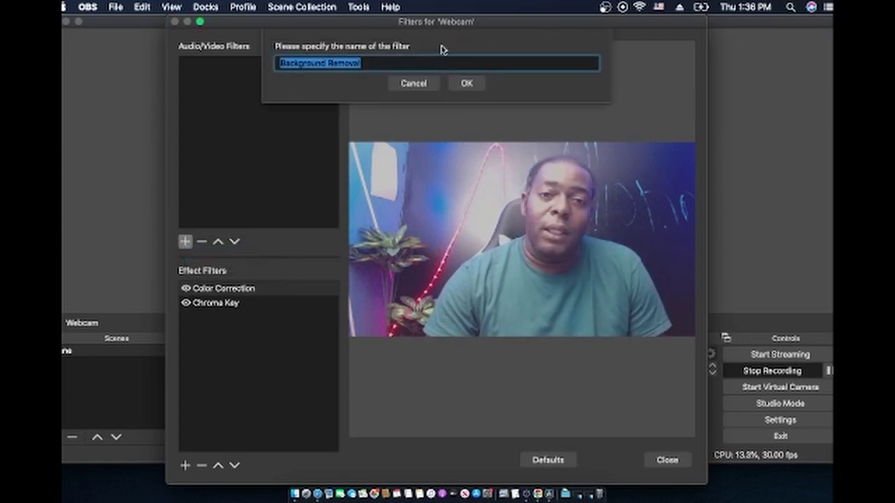
pyautogui.click(469, 84)
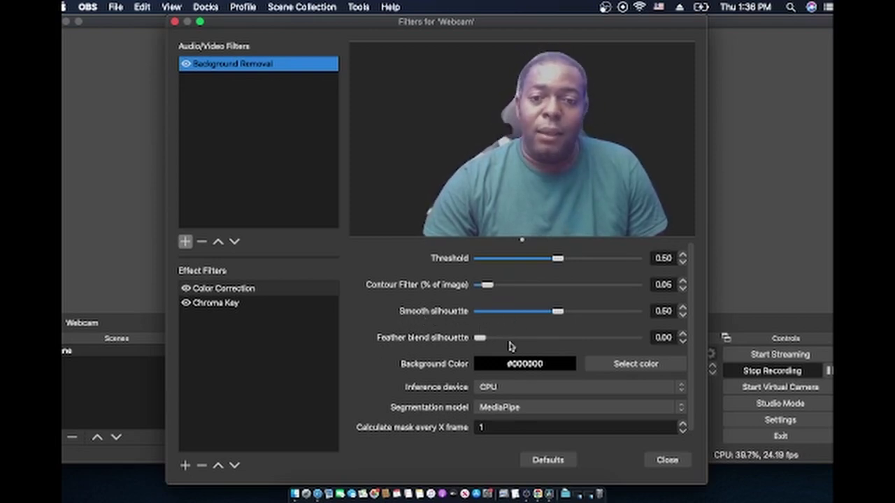
# Set the Background Removal filter's background color to dark green (#005500)
pyautogui.scroll(-1, 524, 377)
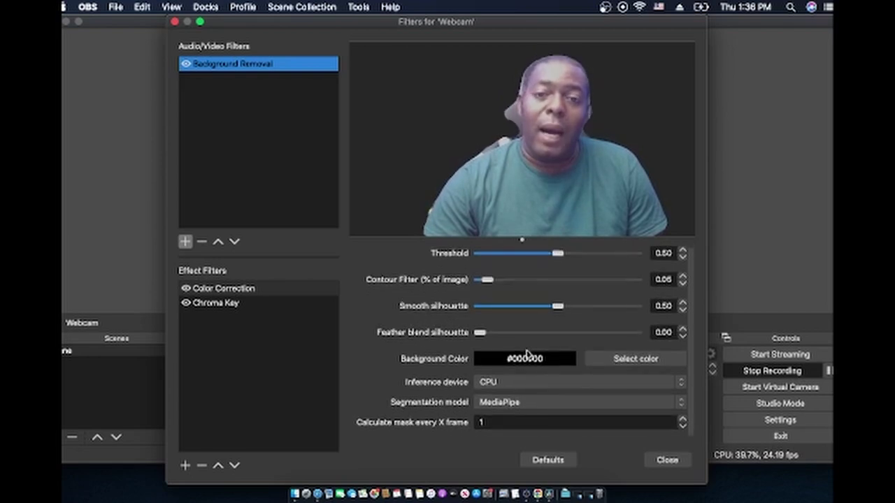
pyautogui.click(626, 361)
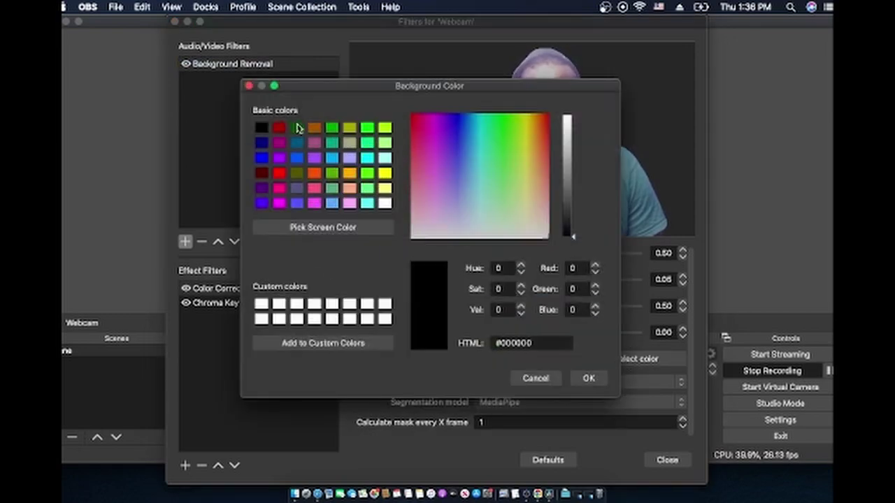
pyautogui.click(298, 128)
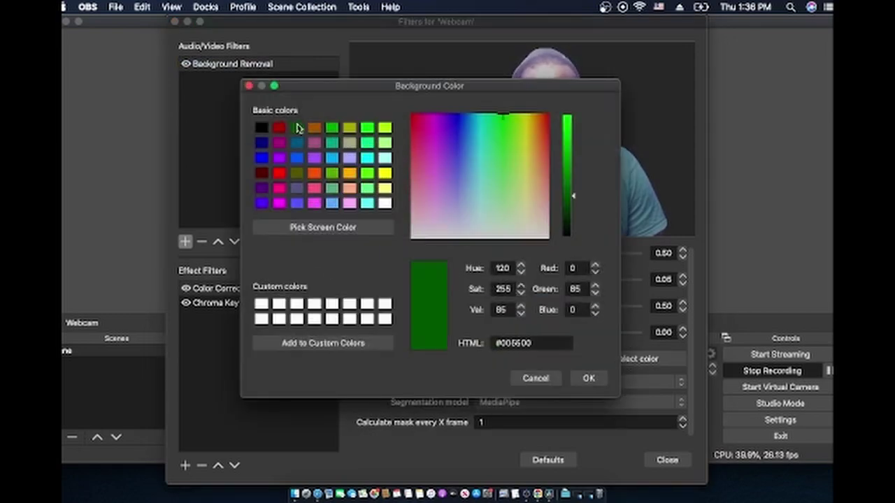
pyautogui.click(588, 381)
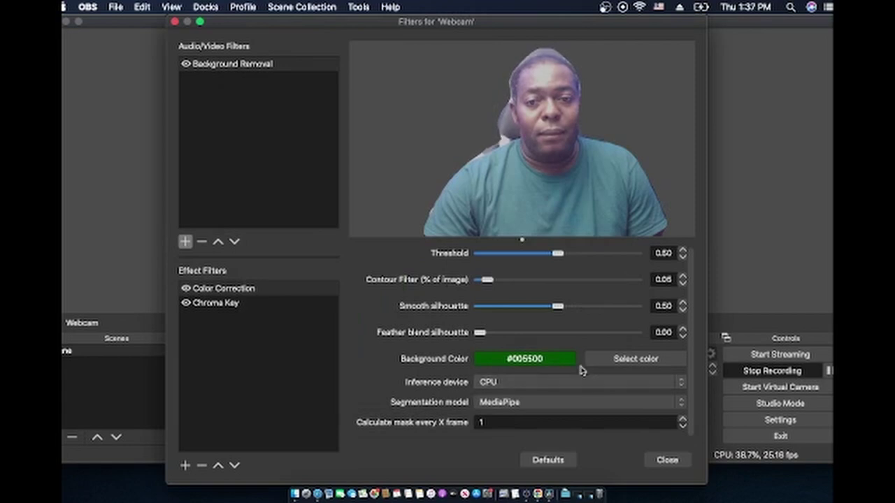